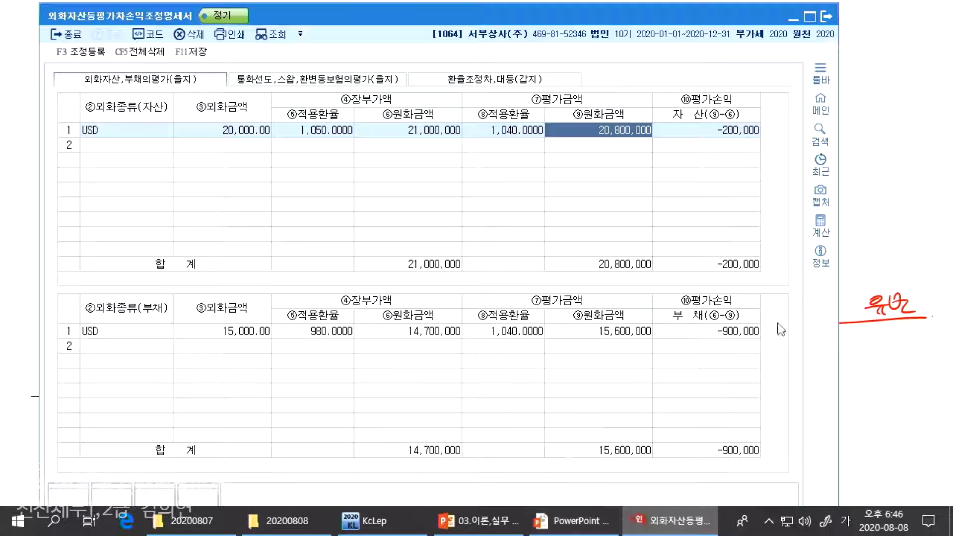
- Switch to the slide and handwrite the 단기차입금 tax entry 손실 900 / 차입금 900 with an arrow and the note 손入
left_click(737, 345)
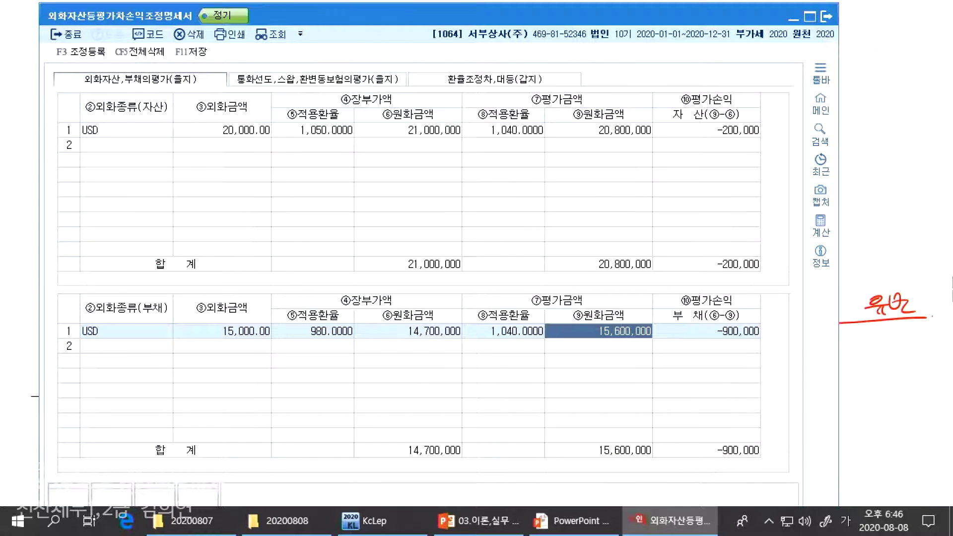
key("alt+Tab")
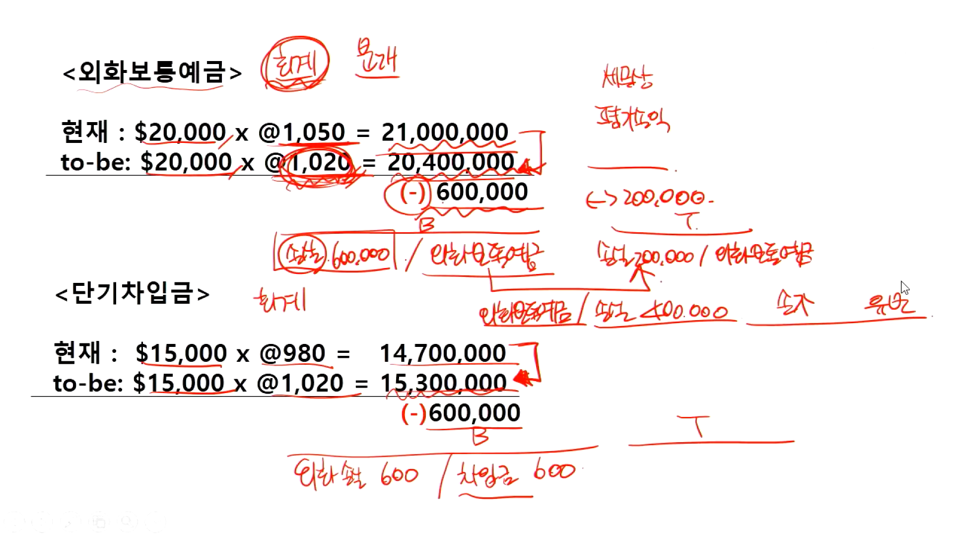
key("alt+Tab")
key("alt+Tab")
mouse_move(650, 459)
left_mouse_down()
mouse_move(661, 480)
mouse_move(741, 469)
mouse_move(746, 480)
left_mouse_up()
mouse_move(752, 459)
left_mouse_down()
mouse_move(753, 489)
mouse_move(790, 476)
mouse_move(836, 479)
left_mouse_up()
mouse_move(532, 491)
left_mouse_down()
mouse_move(536, 507)
mouse_move(647, 496)
left_mouse_up()
mouse_move(854, 450)
left_mouse_down()
mouse_move(858, 469)
mouse_move(881, 474)
left_mouse_up()
left_click_drag(876, 439, 885, 477)
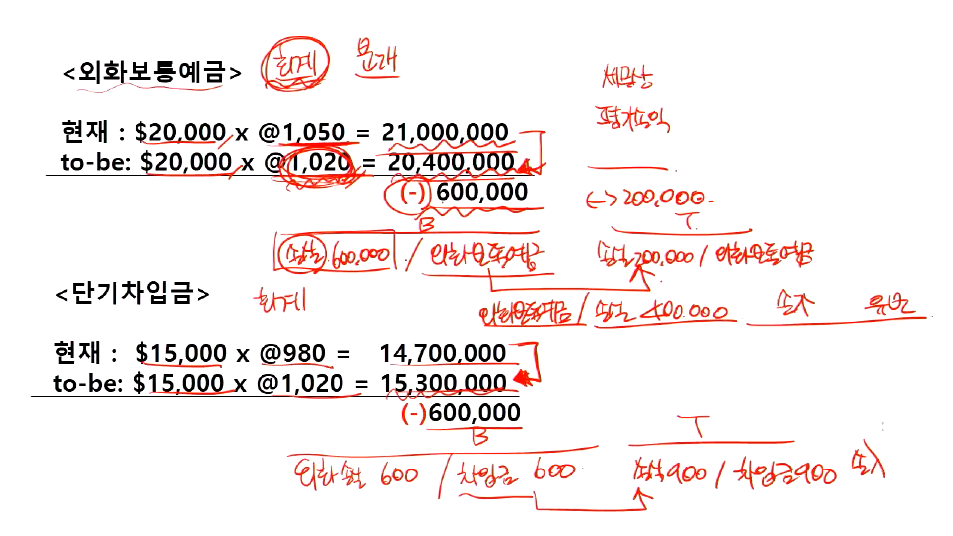
- Complete the handwritten adjustment notes with 400 for 외화보통예금 유보 and 300 △유보 for 단기차입금, and circle both
mouse_move(836, 294)
left_mouse_down()
mouse_move(847, 310)
mouse_move(865, 312)
left_mouse_up()
left_click_drag(893, 462, 896, 479)
mouse_move(913, 461)
left_mouse_down()
mouse_move(879, 508)
mouse_move(933, 504)
left_mouse_up()
mouse_move(823, 489)
left_mouse_down()
mouse_move(927, 516)
mouse_move(904, 517)
left_mouse_up()
mouse_move(882, 338)
left_mouse_down()
mouse_move(927, 318)
mouse_move(881, 351)
left_mouse_up()
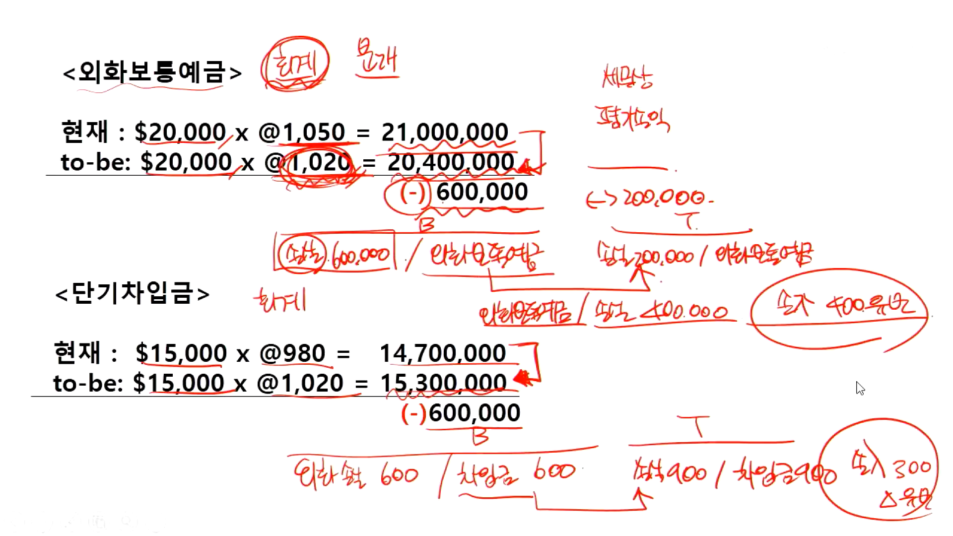
- Handwrite 회계 above the 외화보통예금 heading on the slide
left_click_drag(83, 40, 93, 46)
left_click_drag(79, 47, 94, 45)
mouse_move(94, 33)
left_mouse_down()
mouse_move(95, 52)
mouse_move(117, 41)
left_mouse_up()
left_click_drag(120, 29, 118, 52)
- Switch to the valuation form and examine the 장부가액 원화금액 of the USD asset and USD liability
key("alt+Tab")
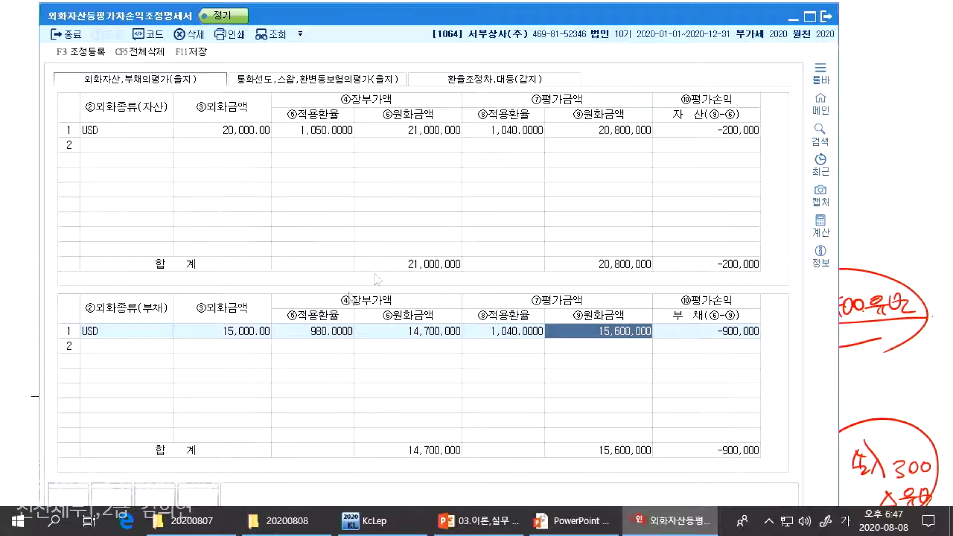
left_click(397, 136)
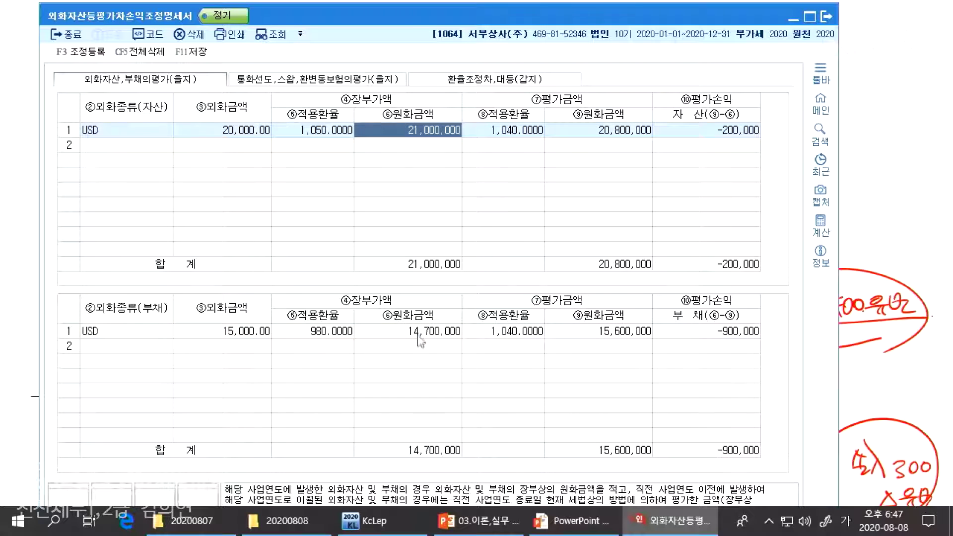
left_click(417, 333)
left_click(388, 135)
left_click(387, 329)
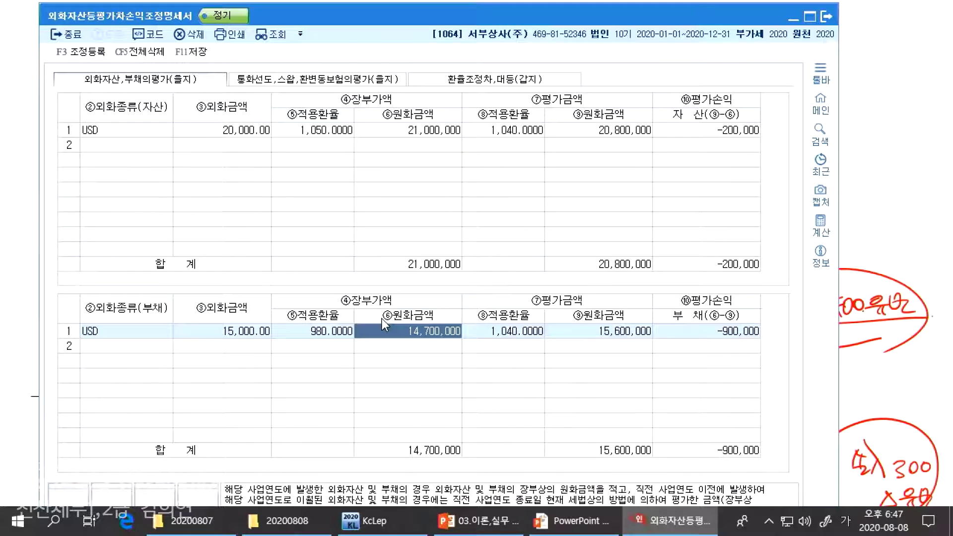
- Switch to the slide and circle and underline the 외화보통예금 amounts 21,000,000 and 20,400,000
key("alt+Tab")
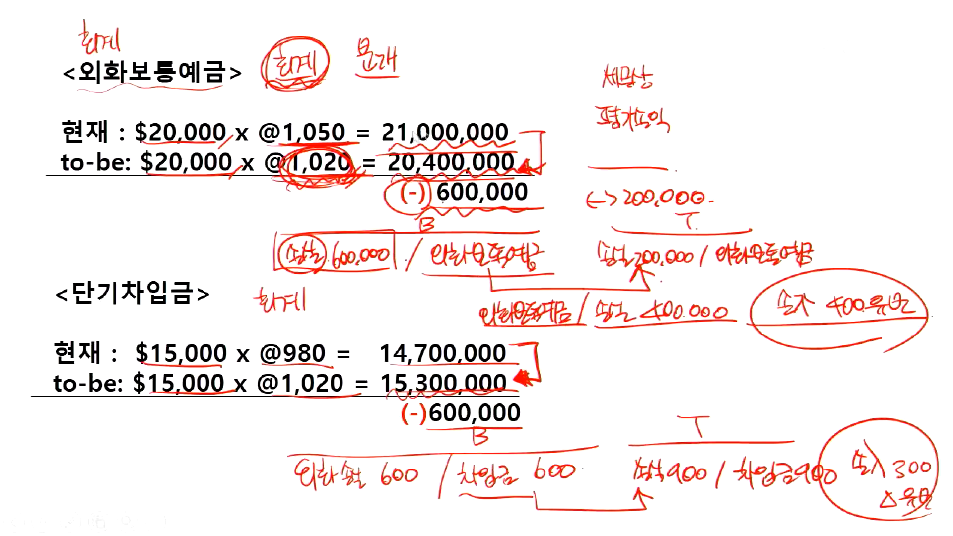
left_click_drag(415, 152, 524, 149)
left_click_drag(373, 181, 522, 179)
left_click_drag(423, 185, 520, 184)
mouse_move(397, 151)
left_mouse_down()
mouse_move(517, 164)
mouse_move(483, 144)
mouse_move(505, 122)
mouse_move(524, 149)
left_mouse_up()
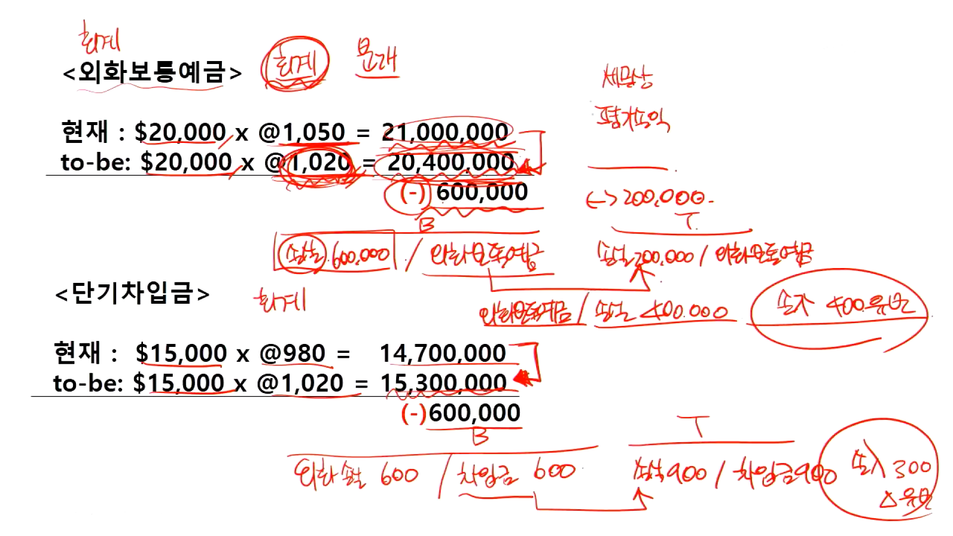
- Mark 세무상 평가손익 on the slide with a connecting line and a circled equals sign, and add a circled X beside the tax entry
key("alt+Tab")
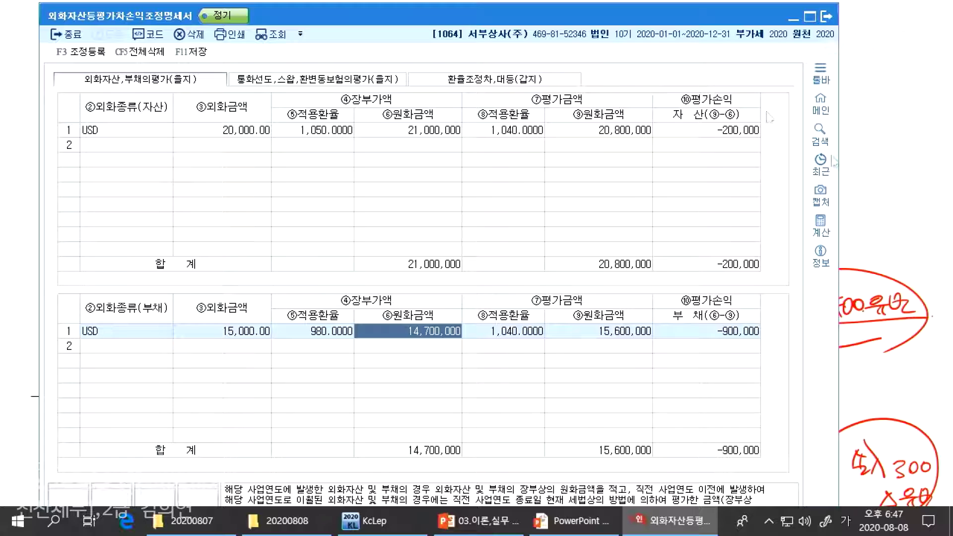
key("alt+Tab")
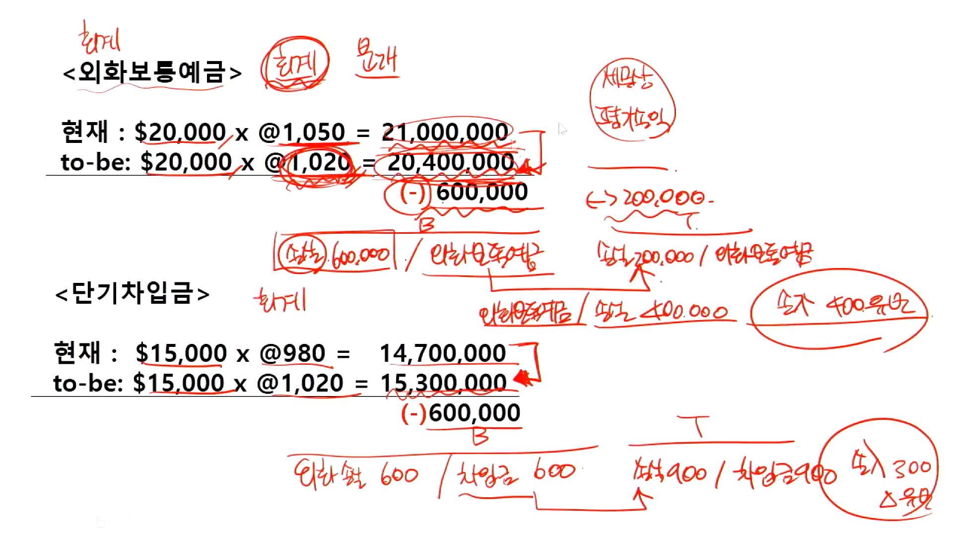
left_click_drag(477, 63, 614, 84)
left_click_drag(555, 39, 544, 48)
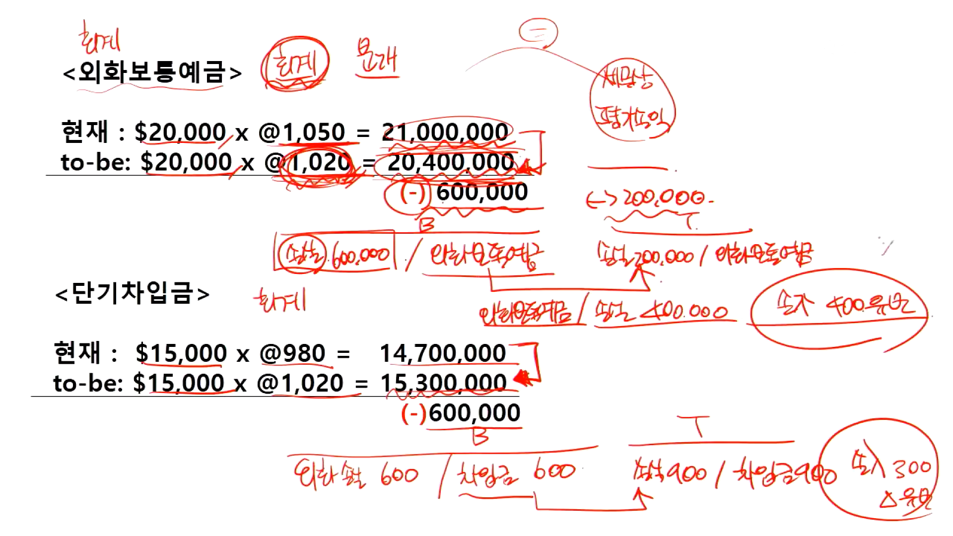
left_click_drag(887, 244, 889, 262)
- Circle both 600,000 book losses, draw a vertical divider between the book and tax sides, and underline the 400 유보 note
key("alt+Tab")
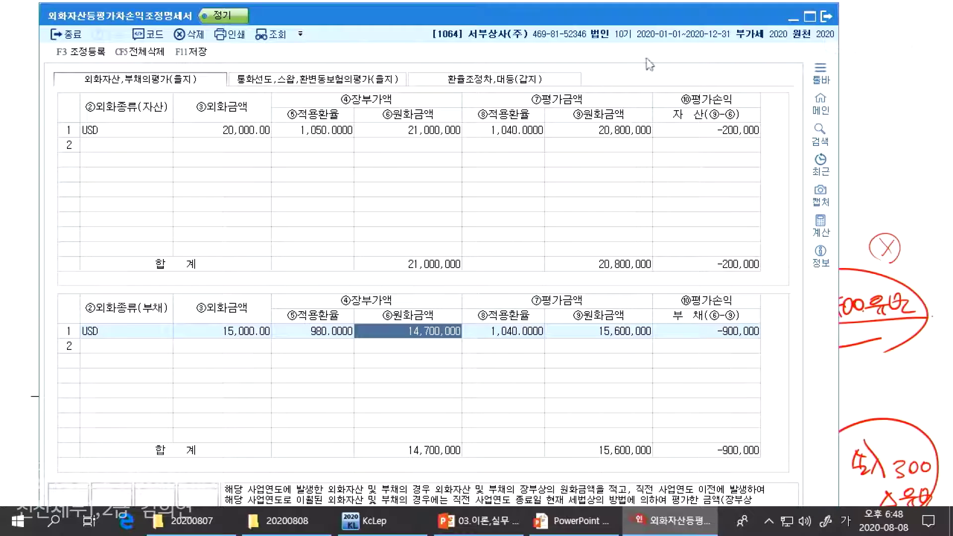
left_click(924, 267)
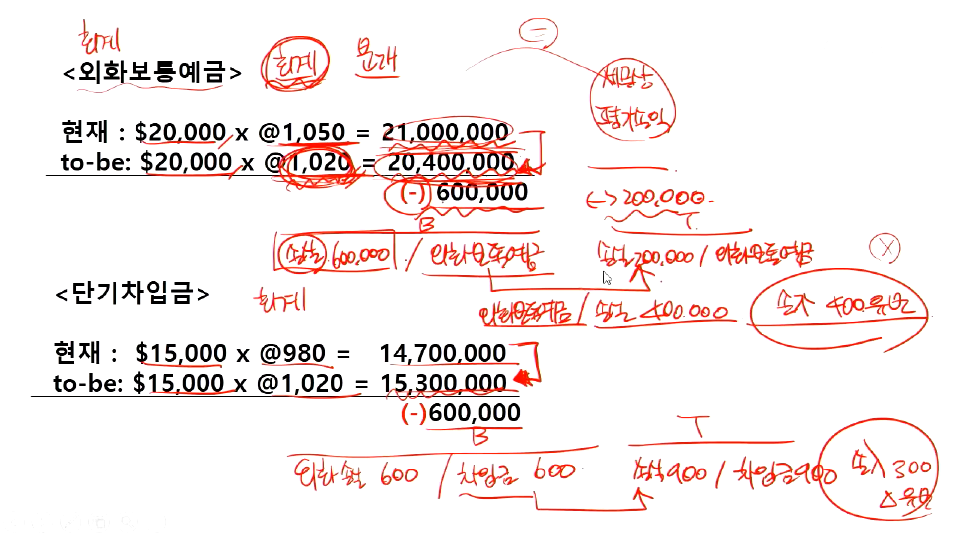
mouse_move(553, 198)
left_mouse_down()
mouse_move(488, 173)
mouse_move(510, 220)
left_mouse_up()
mouse_move(492, 431)
left_mouse_down()
mouse_move(422, 401)
mouse_move(515, 429)
left_mouse_up()
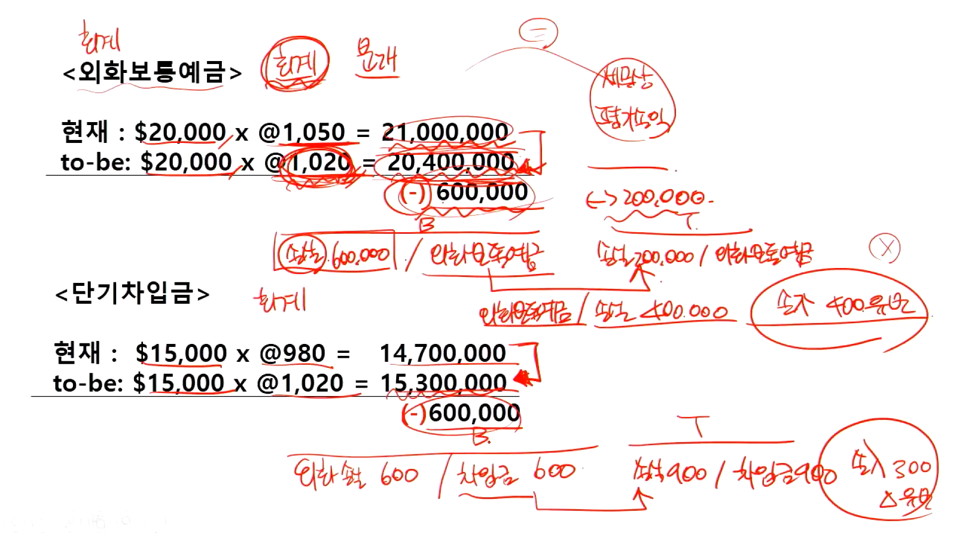
left_click_drag(565, 107, 612, 486)
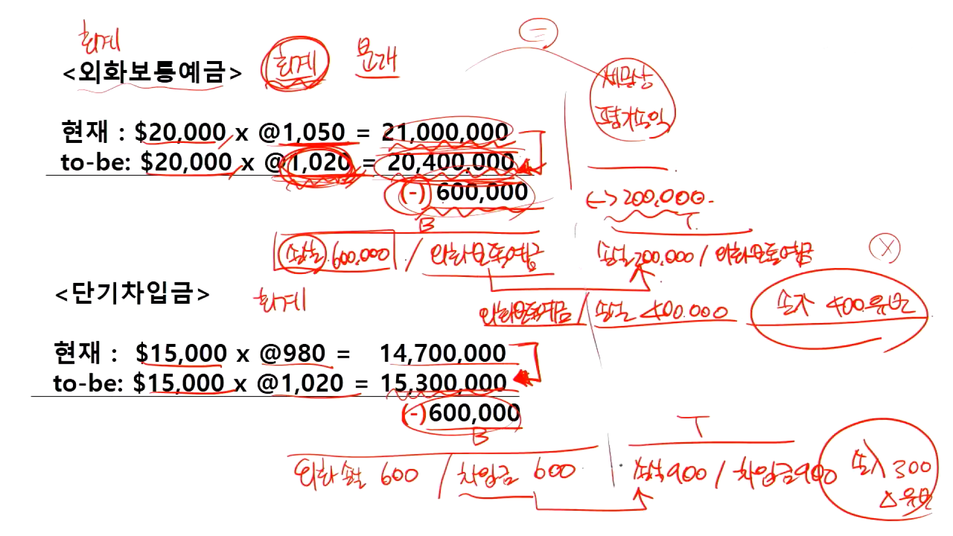
left_click_drag(757, 341, 908, 328)
- Switch to the valuation form, open the 환율조정차,대등(갑지) sheet and select 회사손익금 계상액 for the monetary asset and liability row
key("alt+Tab")
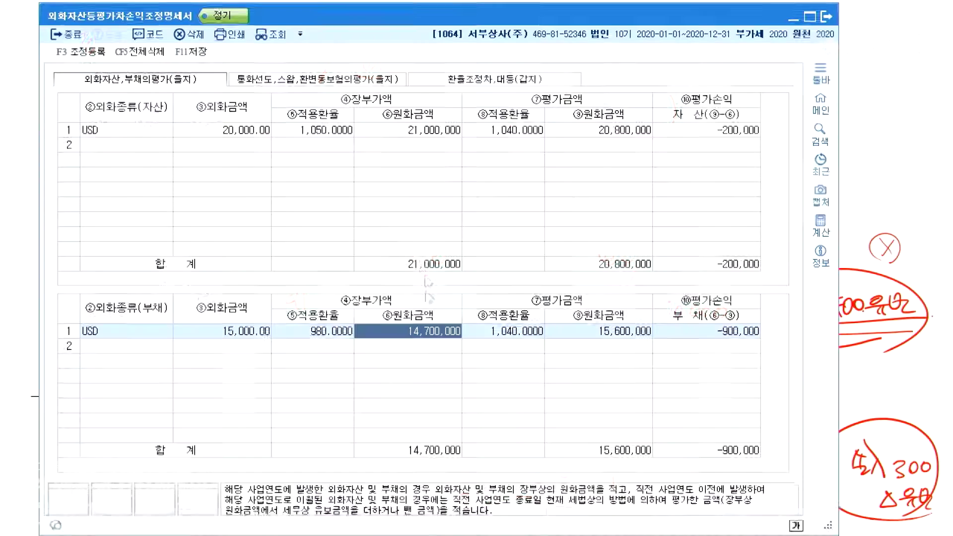
left_click(728, 128)
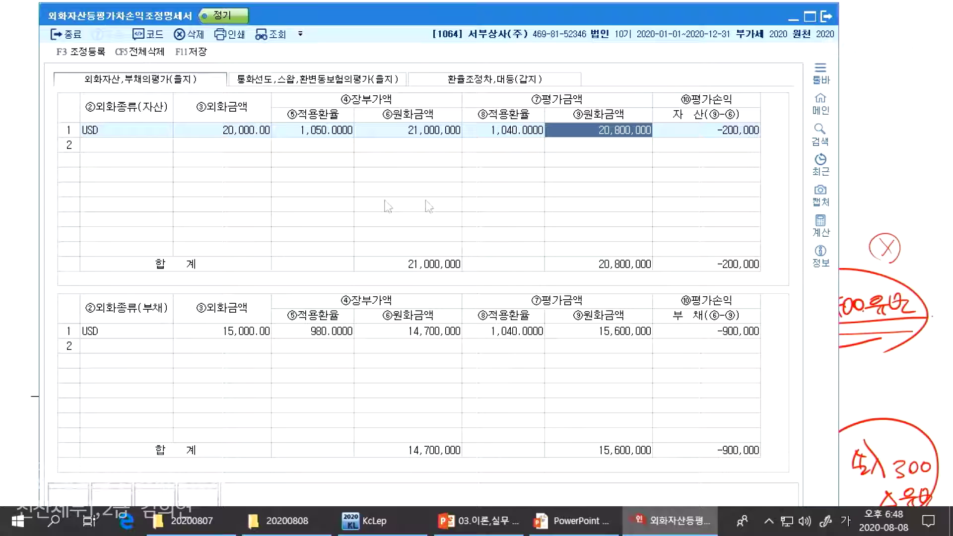
left_click(753, 346)
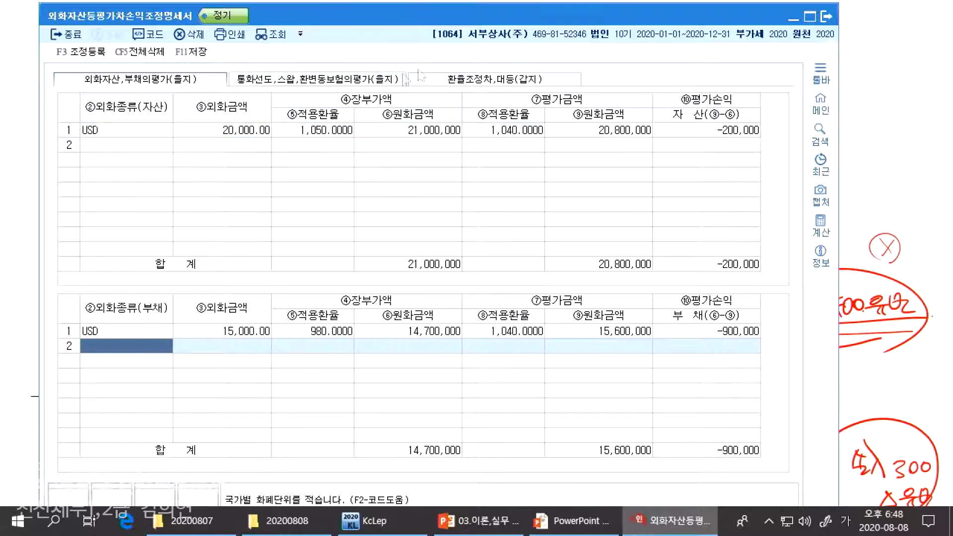
left_click(536, 79)
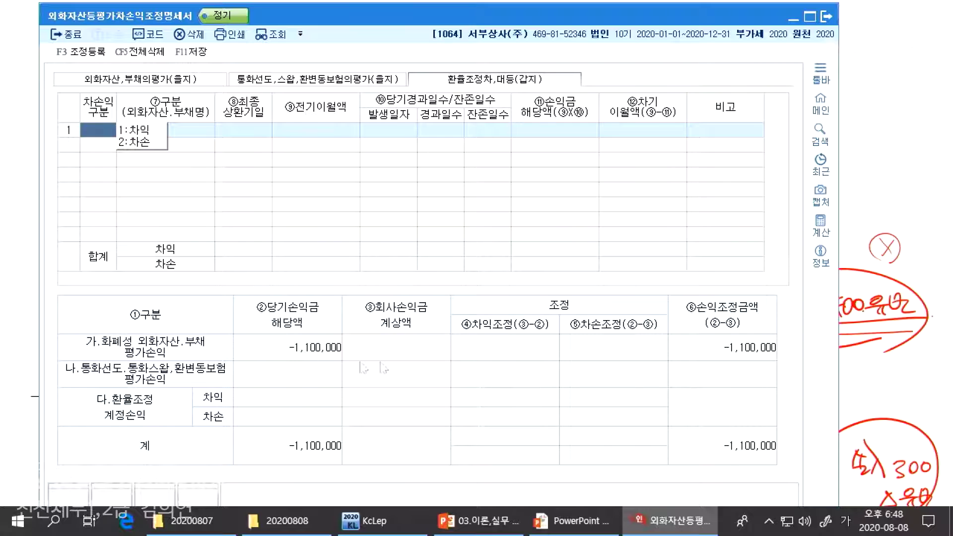
left_click(409, 345)
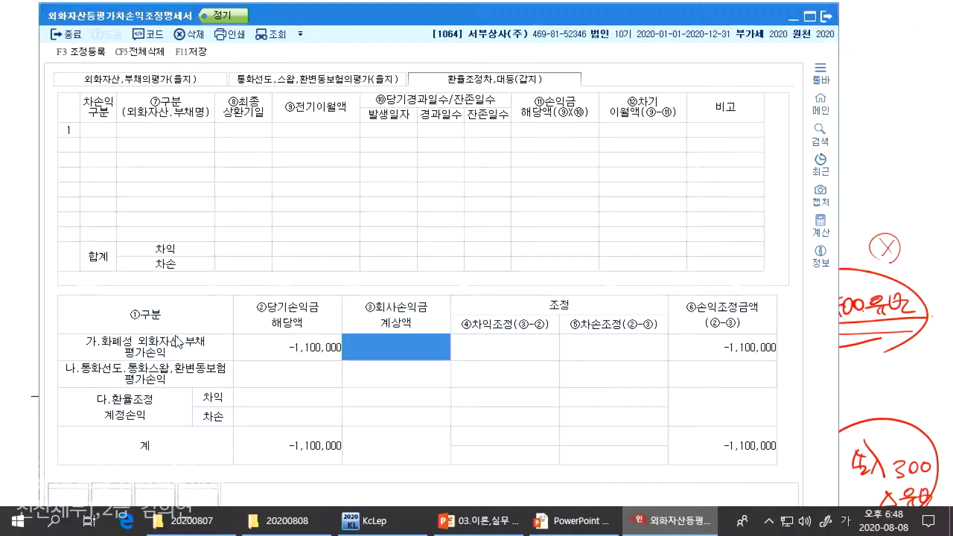
- Switch to the slide, link the two 600,000 losses with a curve and handwrite their sum (-)1,200,000
key("alt+Tab")
left_click_drag(409, 427, 536, 426)
left_click_drag(546, 207, 516, 450)
mouse_move(549, 420)
left_mouse_down()
mouse_move(563, 410)
mouse_move(666, 417)
left_mouse_up()
left_click_drag(566, 428, 677, 430)
- Switch to the form and set 회사손익금 계상액 for 화폐성 외화자산.부채 평가손익 to -1,200,000
key("alt+Tab")
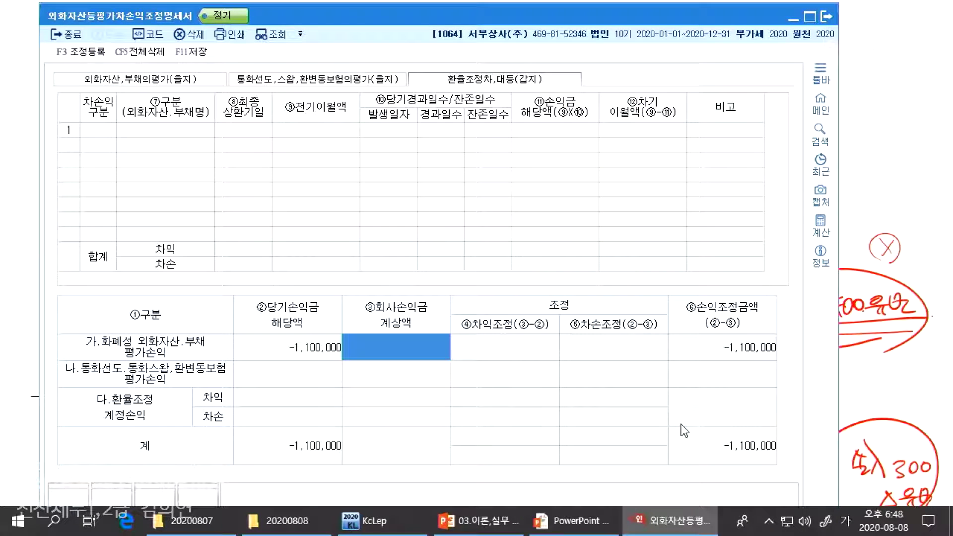
type("-12300")
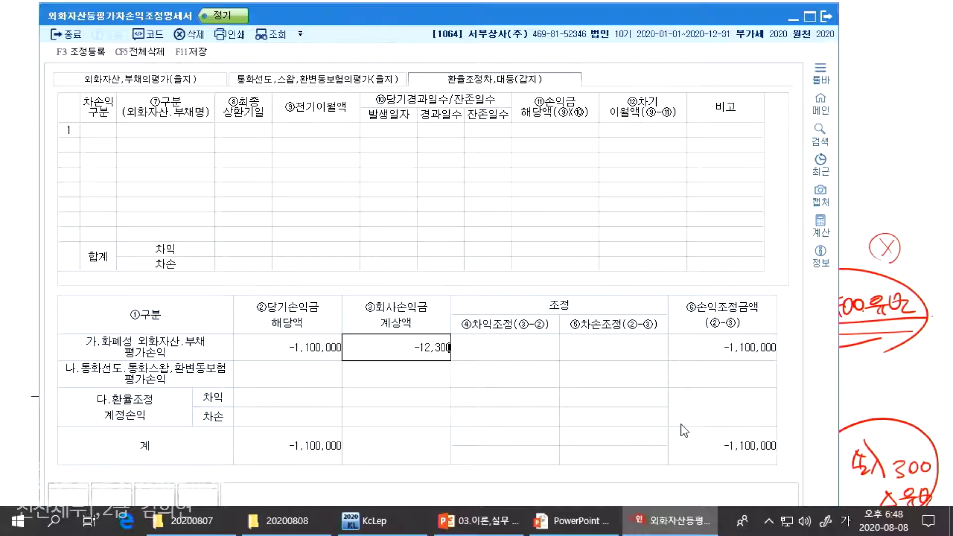
type("00")
key("Return")
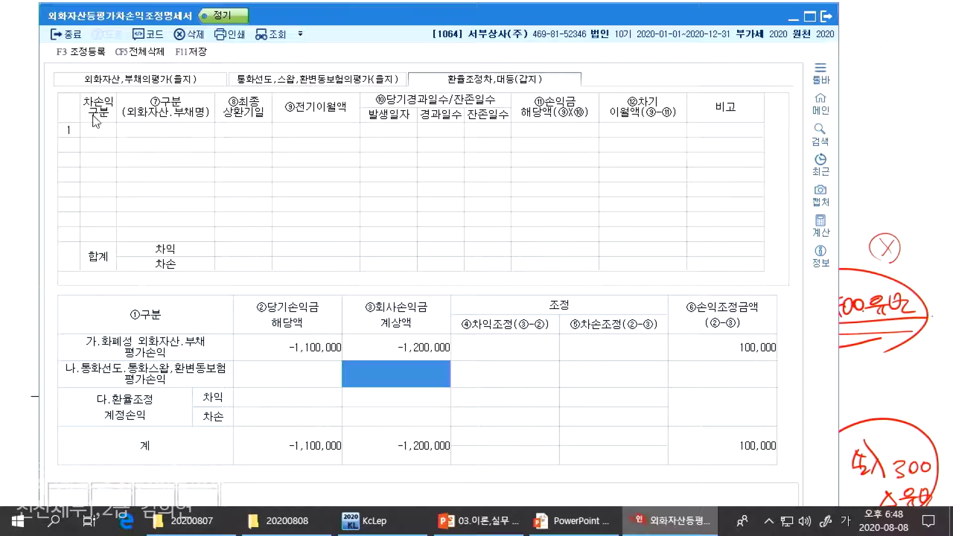
- Go back to the exam problem slide and mark 자산 and 부채별로 각각 작성 in the instructions
left_click(881, 351)
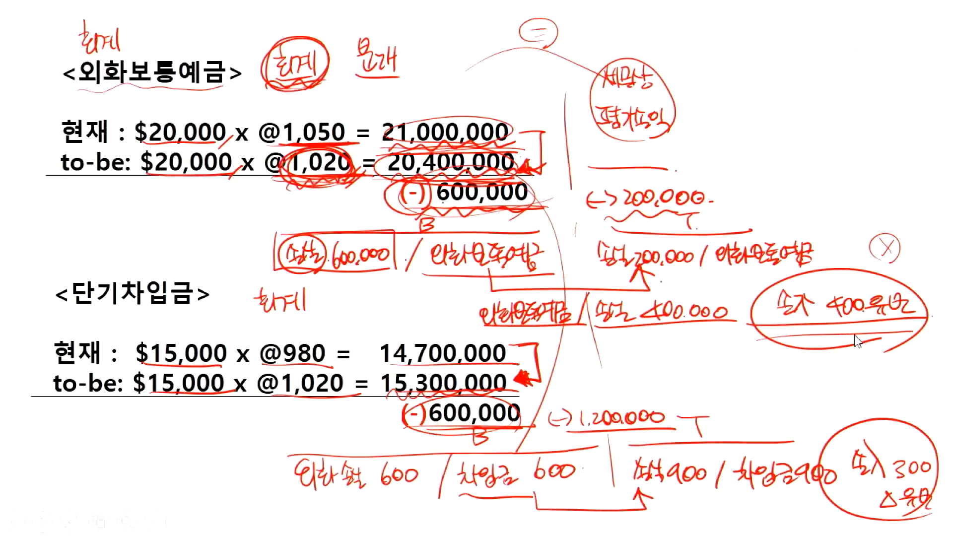
scroll(854, 334, "up", 1)
left_click_drag(270, 188, 268, 225)
mouse_move(330, 192)
left_mouse_down()
mouse_move(332, 224)
mouse_move(534, 223)
left_mouse_up()
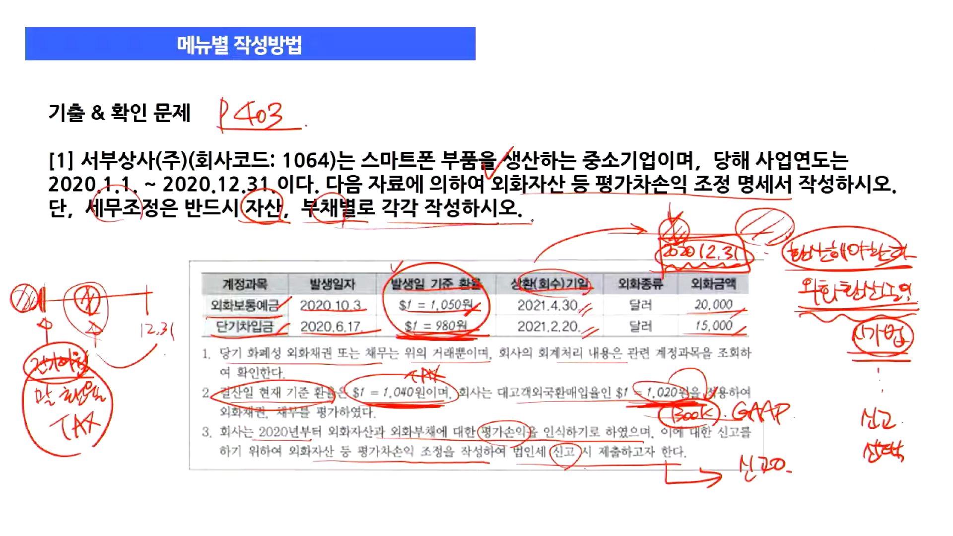
- Return to the calculation slide, add a plus sign between the two adjustment notes and circle 손不, 400 and 300
scroll(532, 220, "down", 1)
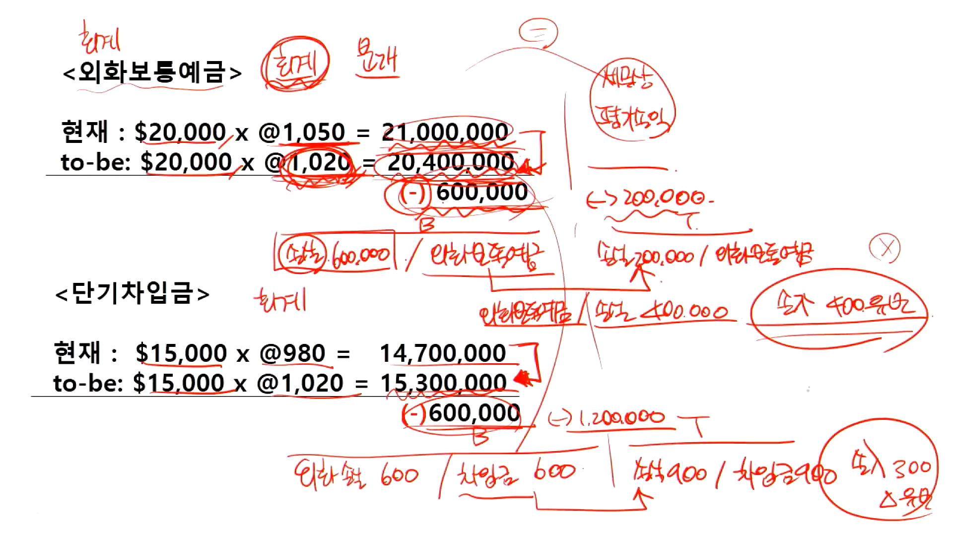
left_click_drag(549, 423, 525, 449)
left_click_drag(717, 477, 702, 504)
left_click_drag(866, 381, 866, 391)
left_click_drag(857, 393, 883, 392)
left_click_drag(794, 287, 814, 332)
mouse_move(844, 288)
left_mouse_down()
mouse_move(856, 325)
mouse_move(814, 335)
left_mouse_up()
left_click_drag(909, 454, 886, 484)
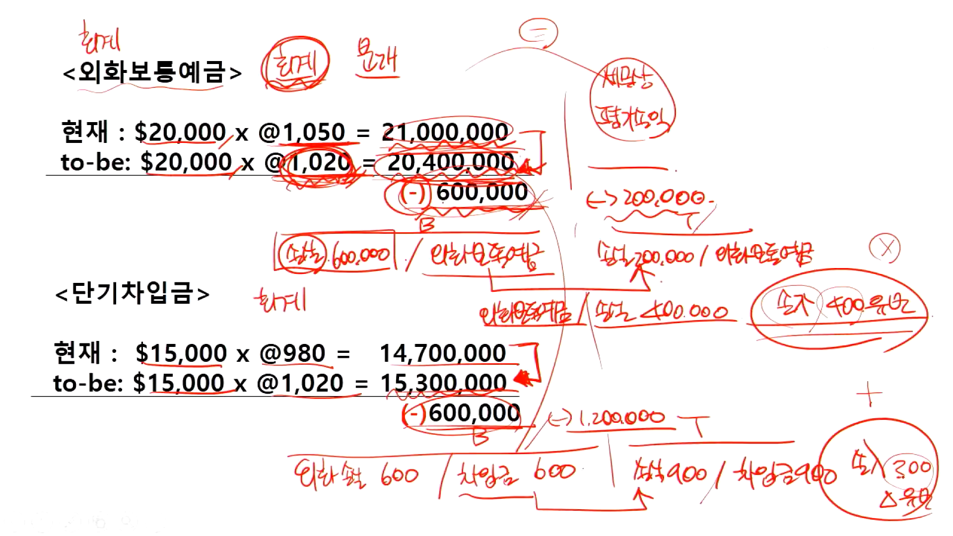
- Switch to the form, open 조정 등록 and enter 외화자산평가손익 as the 과목 in the first blank 익금산입 및 손금불산입 row
key("alt+Tab")
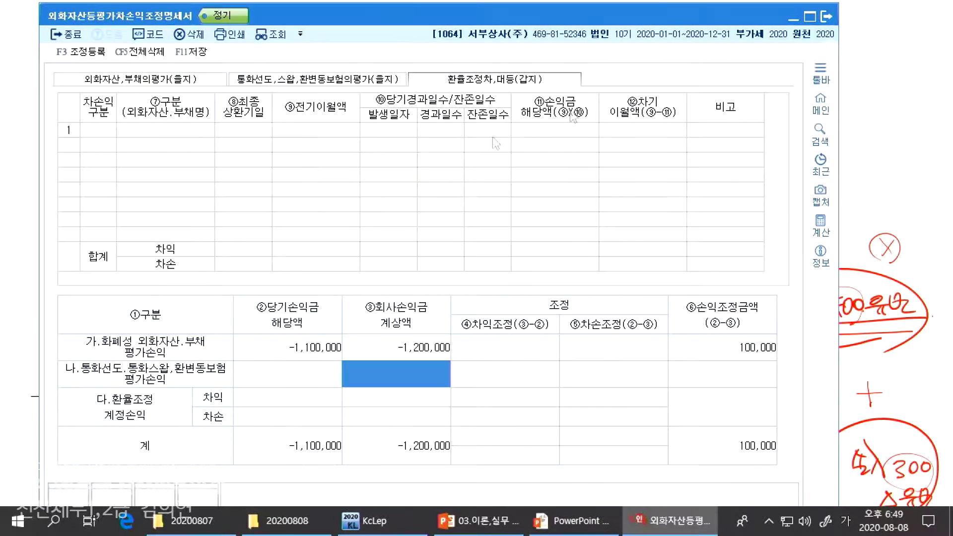
left_click(88, 51)
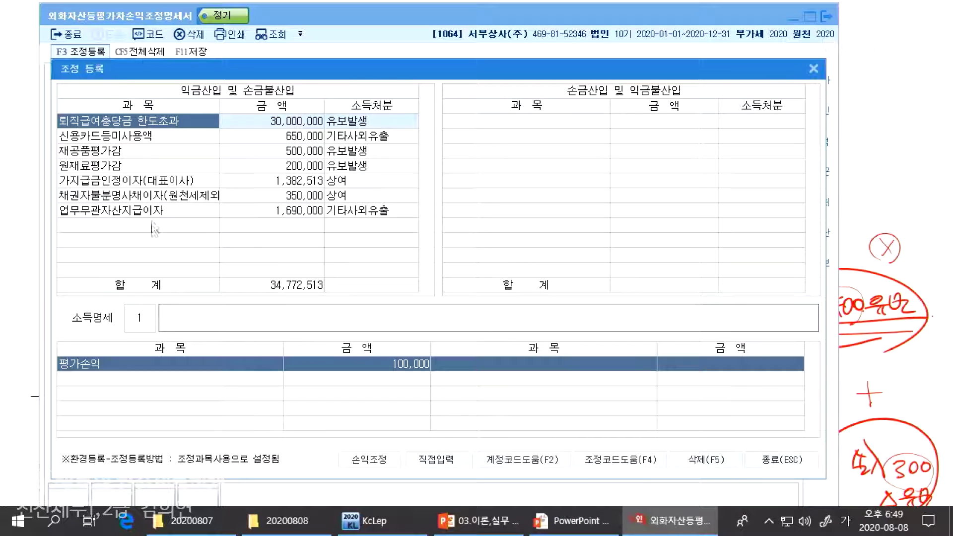
left_click(154, 240)
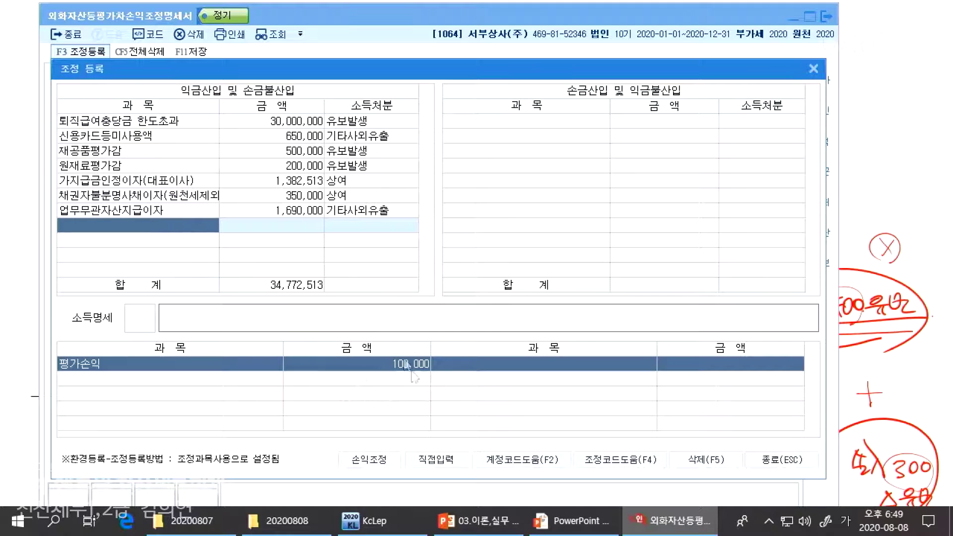
key("alt+Tab")
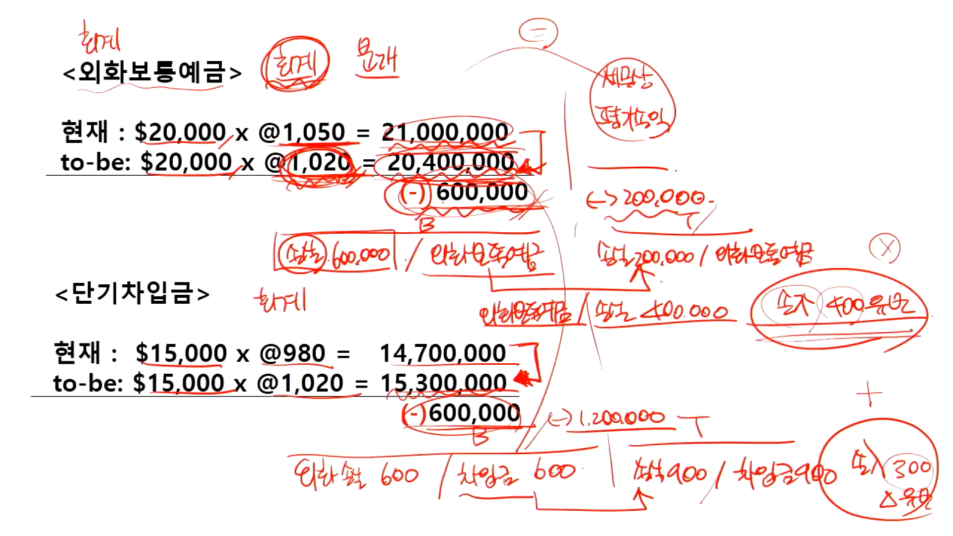
key("alt+Tab")
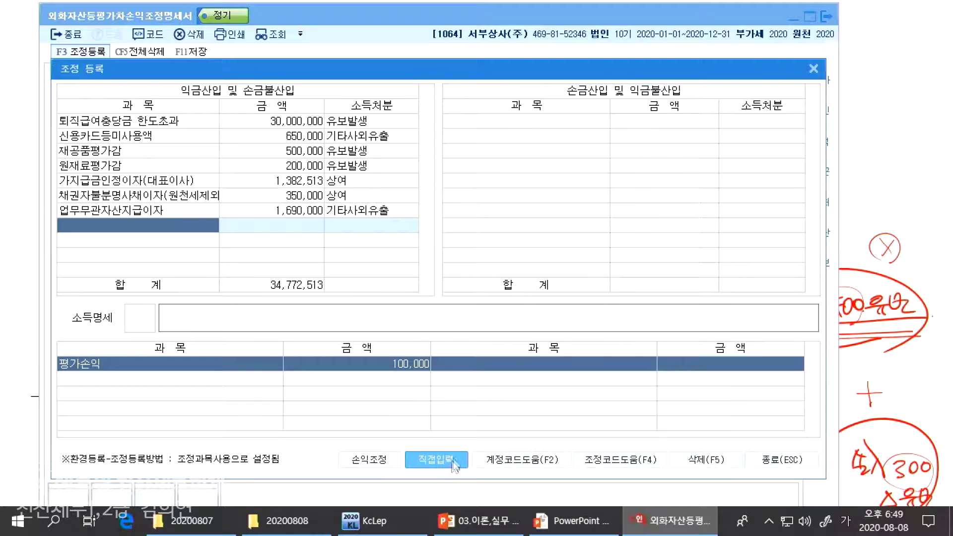
key("alt+Tab")
key("alt+Tab")
type("외화자산평가")
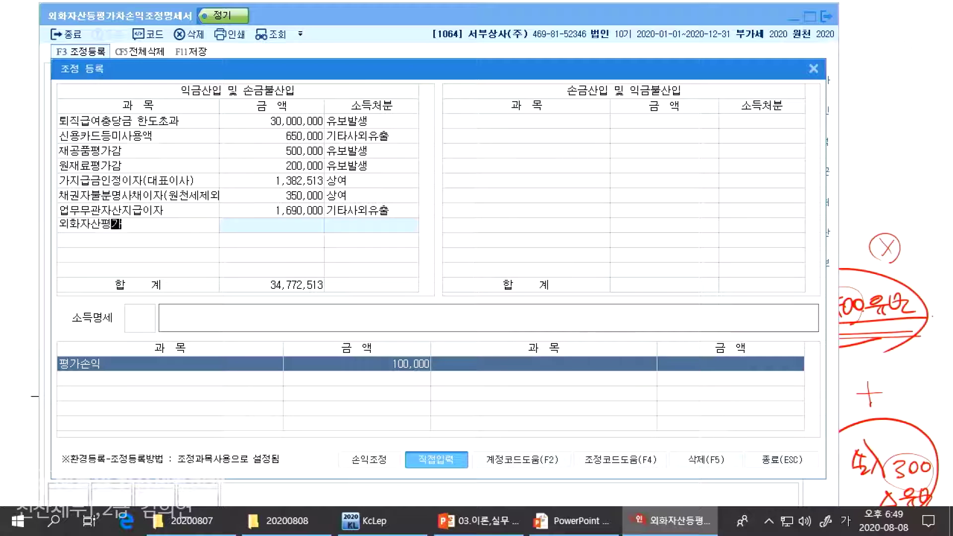
type("손익")
key("Return")
key("alt+Tab")
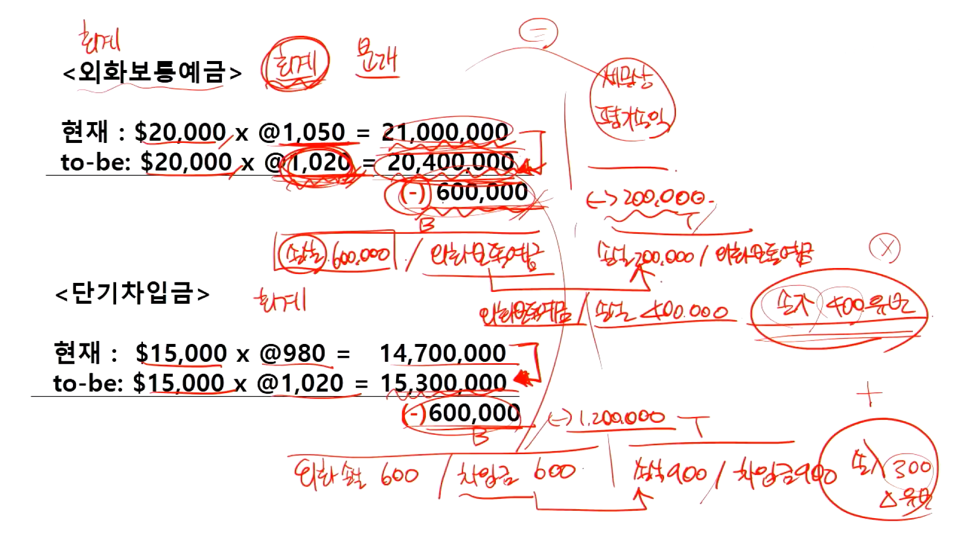
- Return to the form and set the 외화자산평가손익 adjustment's 금액 to 400,000 and its 소득처분 to 유보발생
key("alt+Tab")
type("400000")
key("Return")
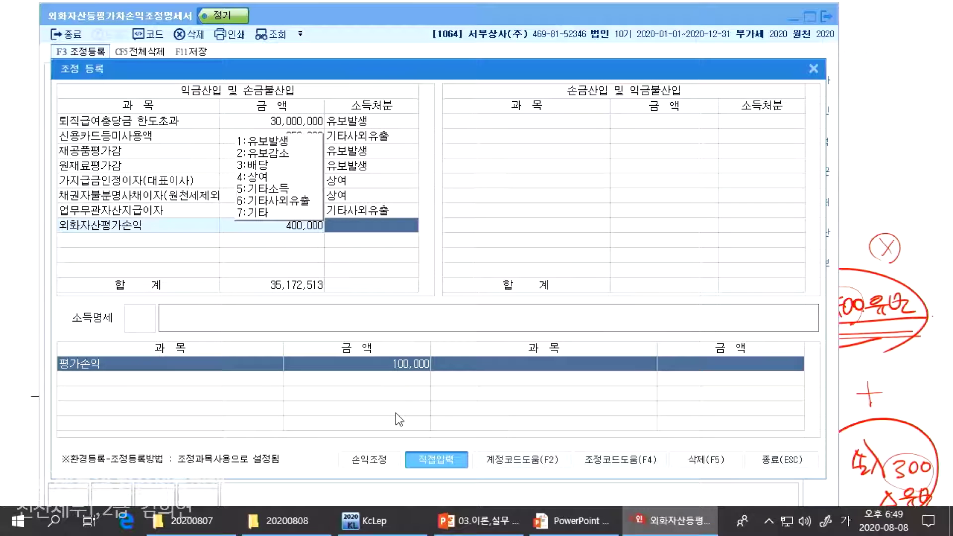
type("1")
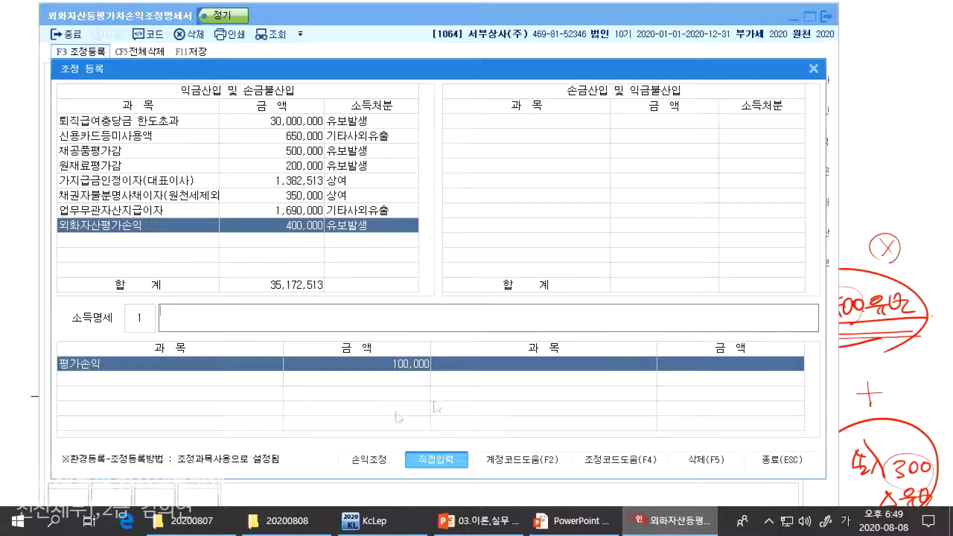
- Register 외화부채평가손익 for 300,000 as 유보발생 in the first 손금산입 및 익금불산입 row, and select the 외화자산평가손익 amount
key("alt+Tab")
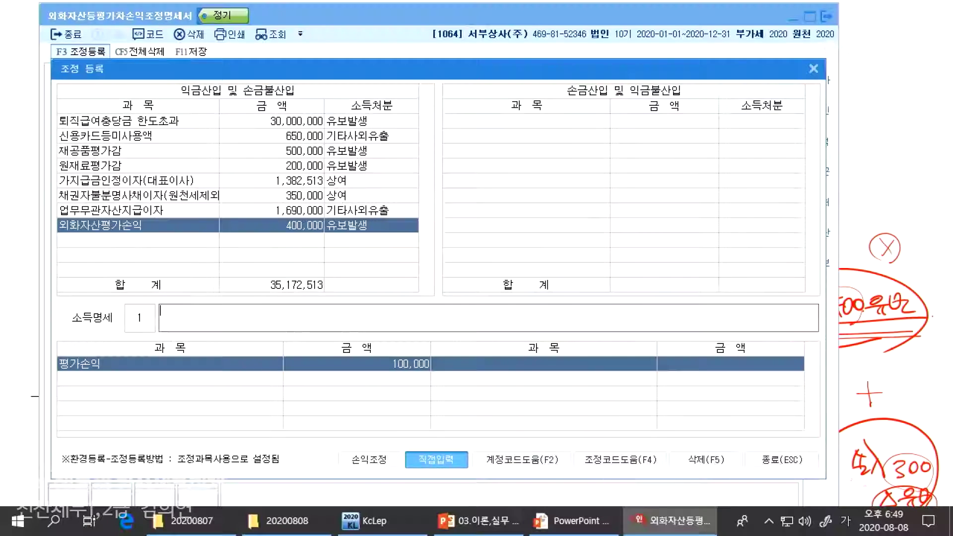
key("alt+Tab")
left_click(506, 123)
type("외화부")
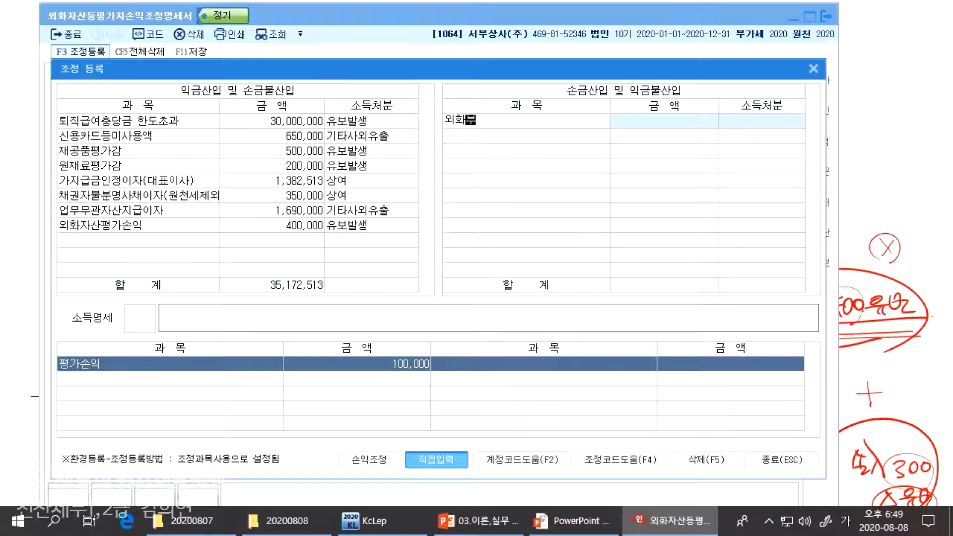
type("채평가손익")
key("Return")
type("3000000")
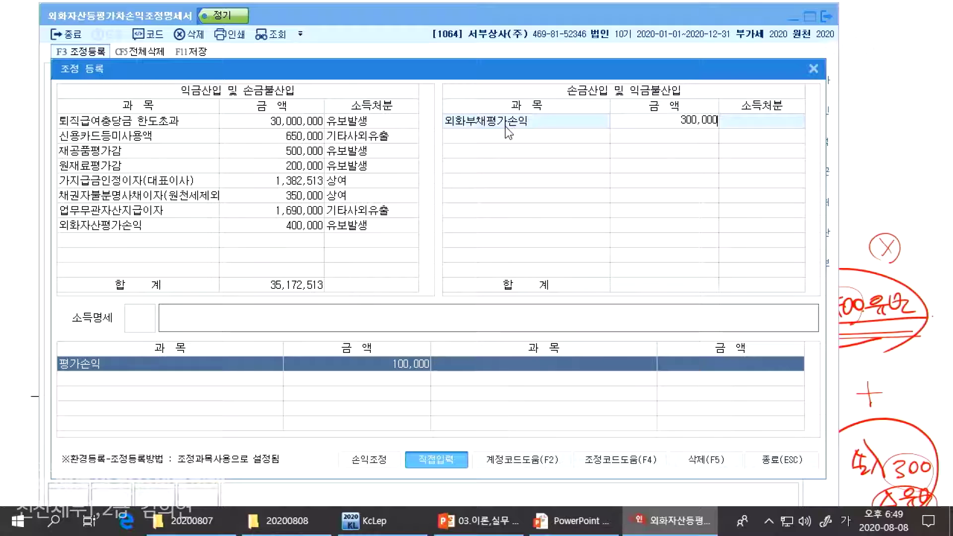
key("Return")
key("1")
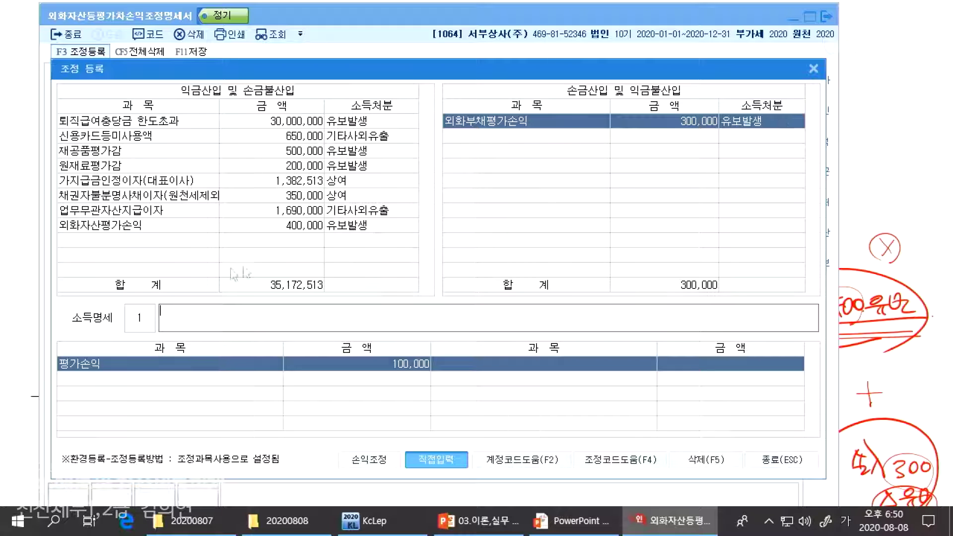
left_click(294, 233)
left_click(296, 229)
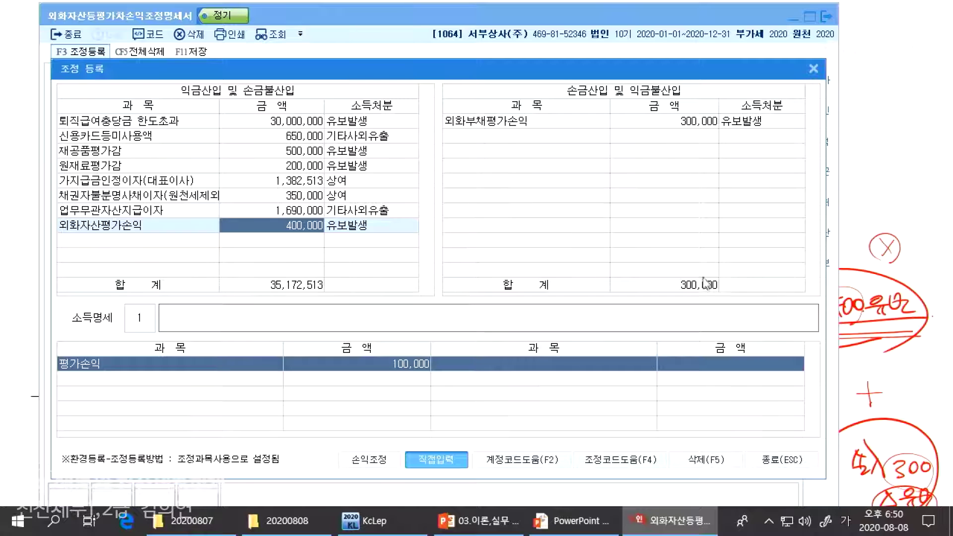
- Switch to the calculation slide, circle 유보 in both adjustment notes and write a circled, underlined 100 above the circled X
key("alt+Tab")
mouse_move(872, 293)
left_mouse_down()
mouse_move(921, 304)
mouse_move(909, 350)
left_mouse_up()
left_click_drag(886, 491, 928, 515)
left_click_drag(845, 189, 846, 190)
left_click_drag(855, 191, 870, 214)
left_click_drag(819, 211, 843, 226)
- Go back to the form, close 조정 등록 and return to the calculation slide
key("alt+Tab")
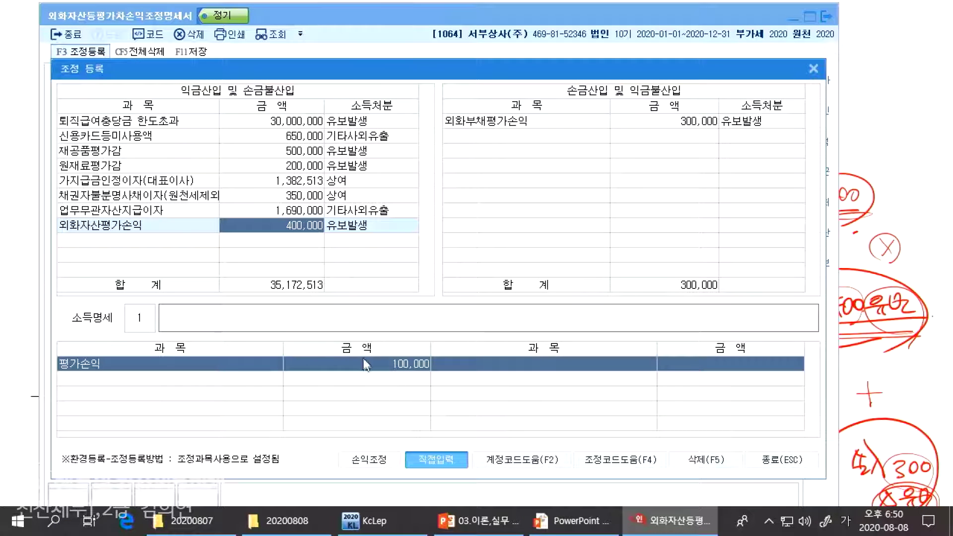
left_click(785, 461)
key("alt+Tab")
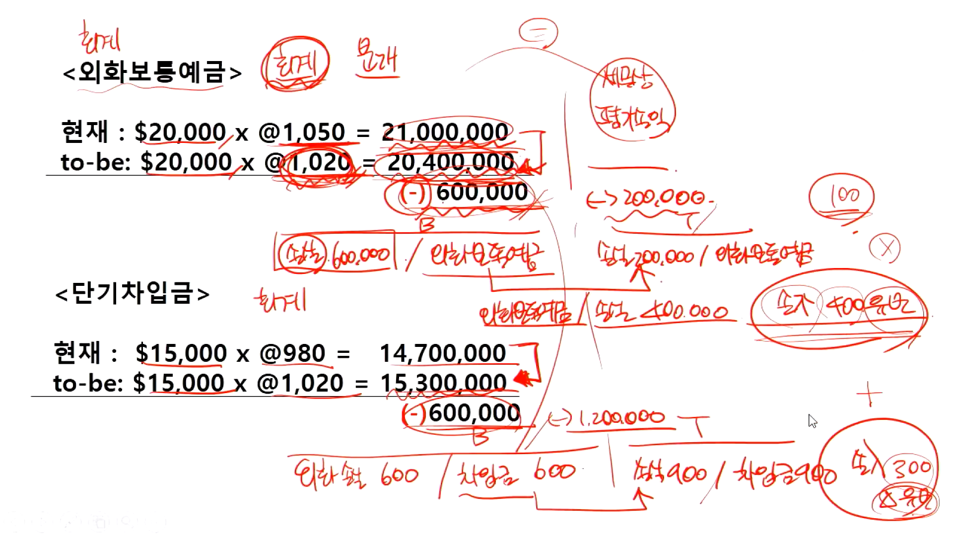